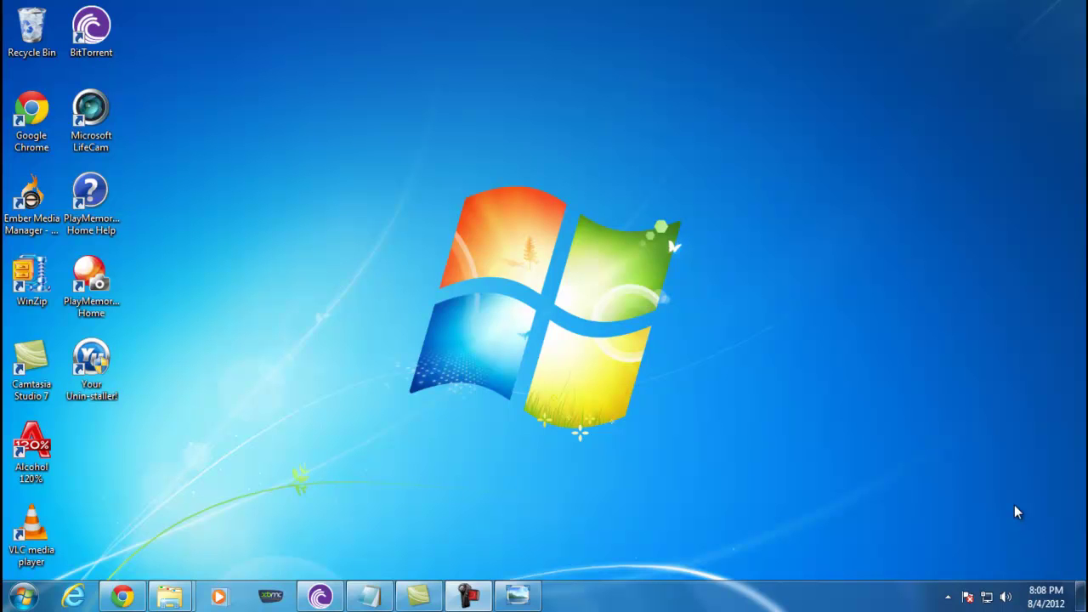
- Restore the receiver photo in Windows Photo Viewer, maximize it, and zoom in slightly
click(510, 598)
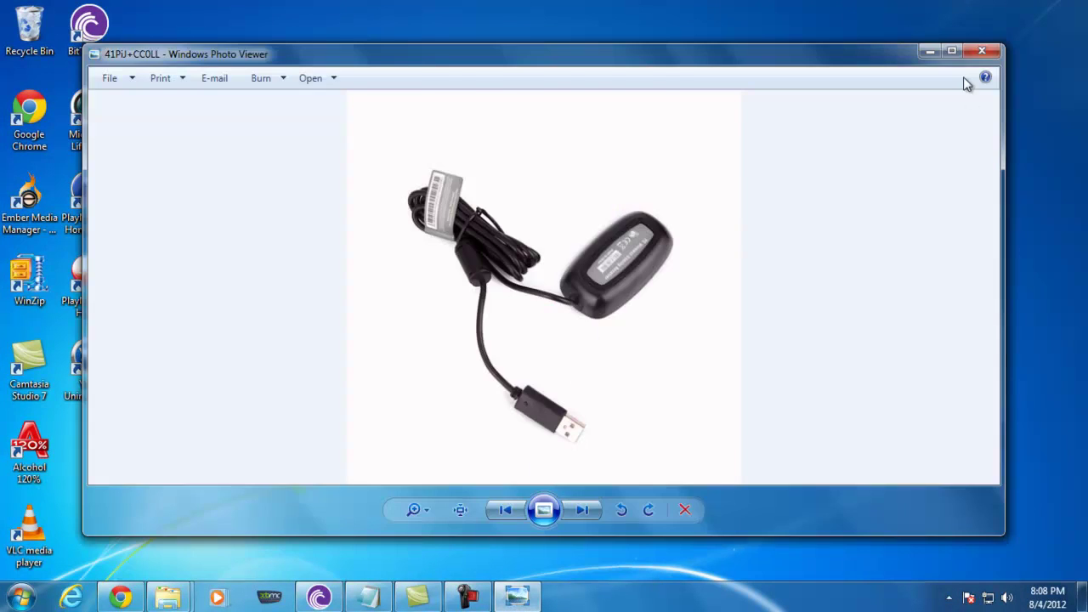
click(953, 52)
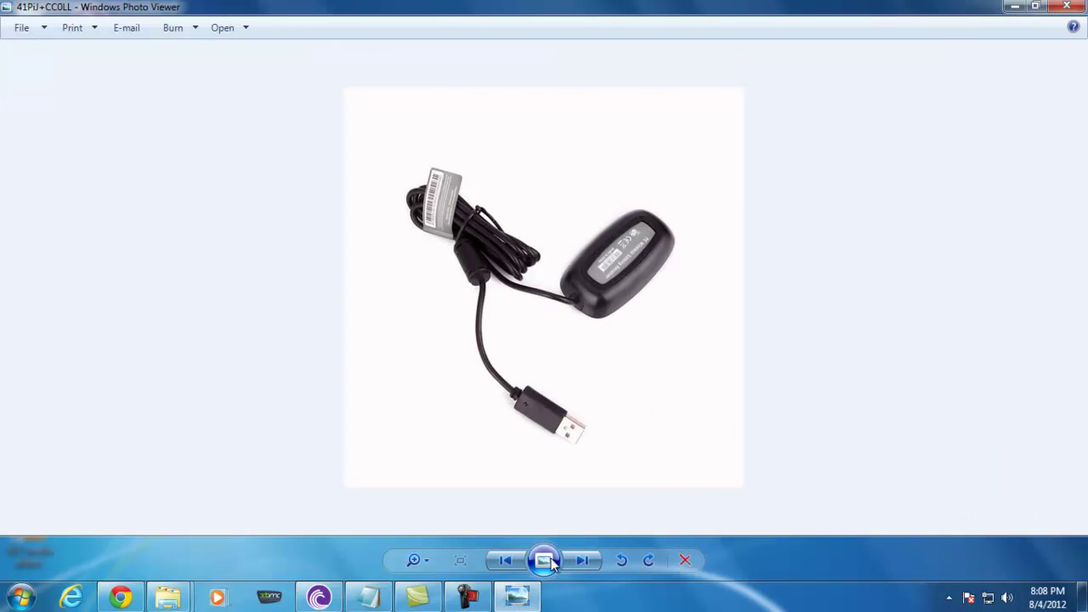
click(423, 561)
drag(422, 565, 424, 555)
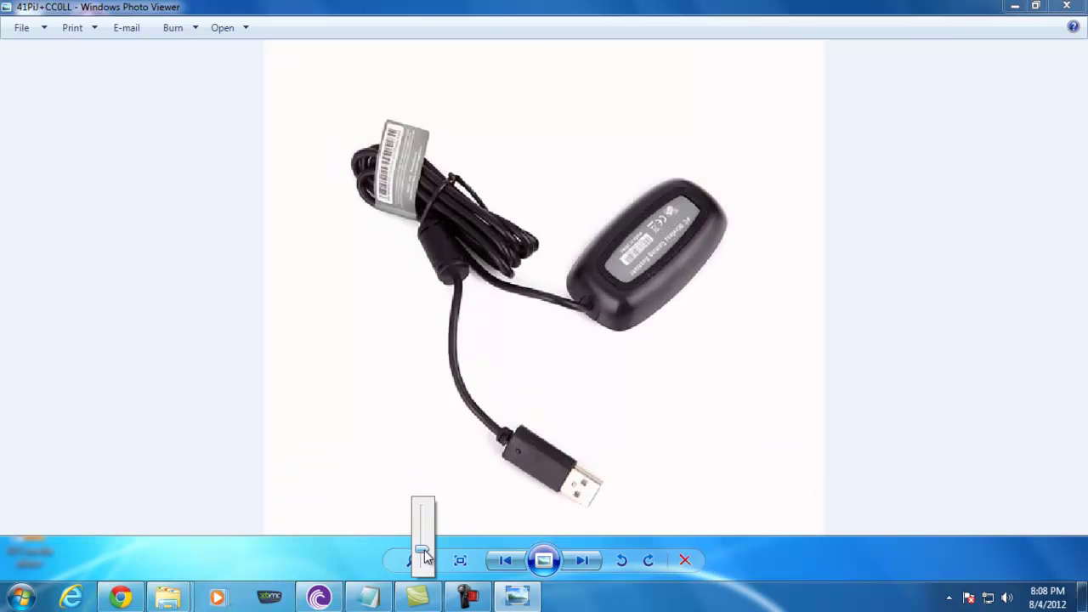
- Browse forward through the next three receiver photos, then close Photo Viewer
click(581, 559)
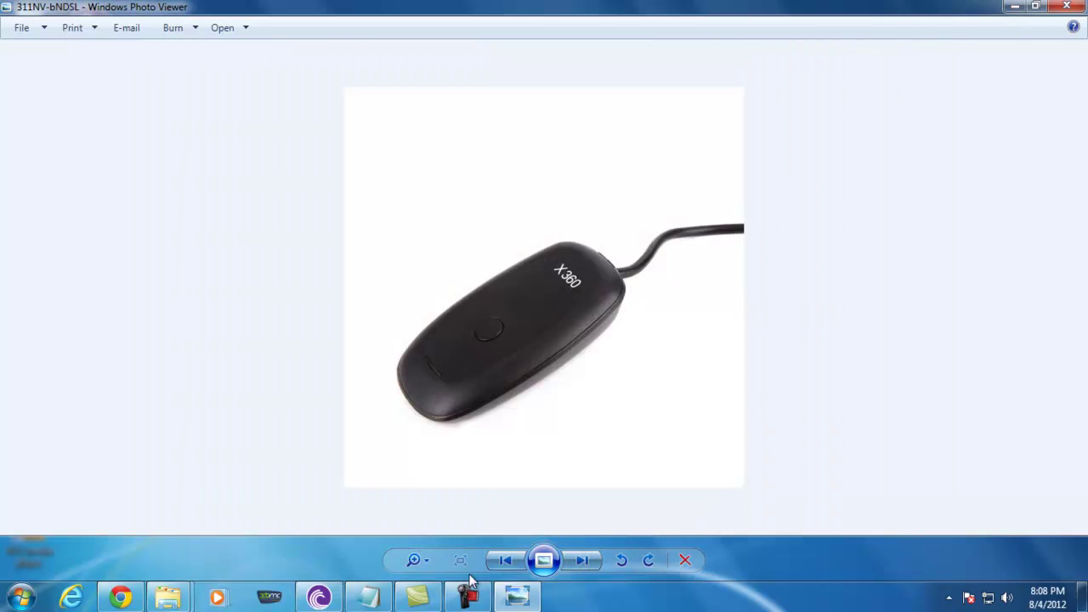
click(581, 559)
click(581, 560)
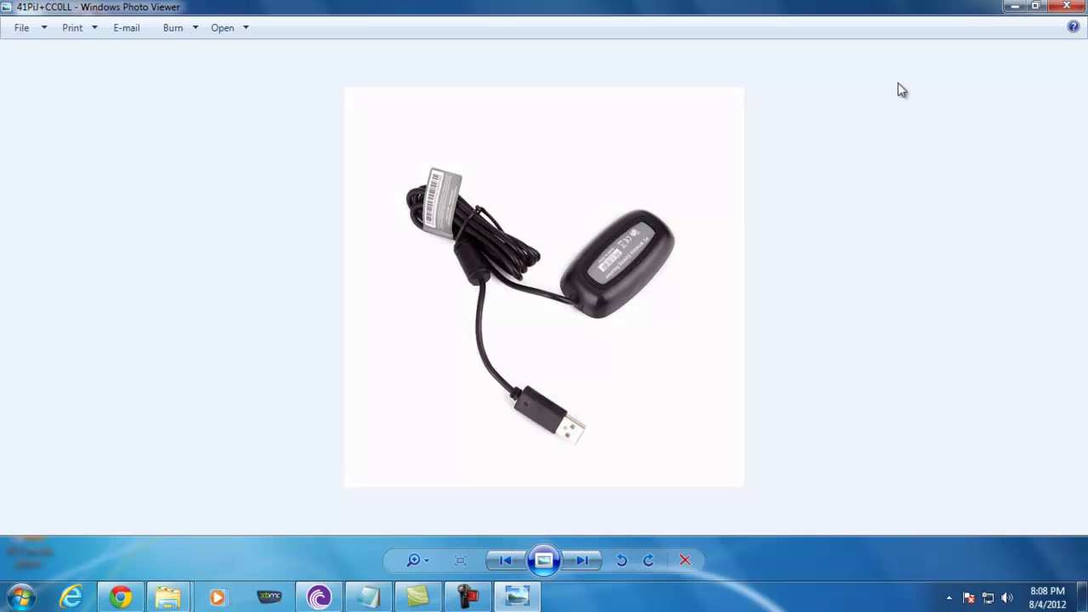
click(1067, 7)
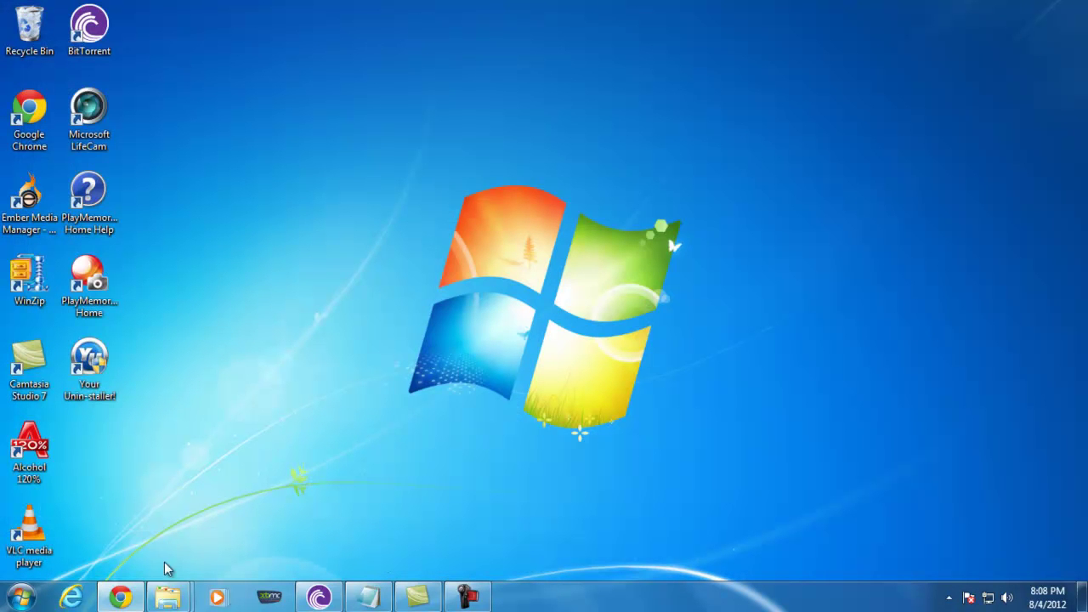
- Open Computer Management via Computer > Manage, view the Unknown device in Device Manager, then minimize
click(22, 598)
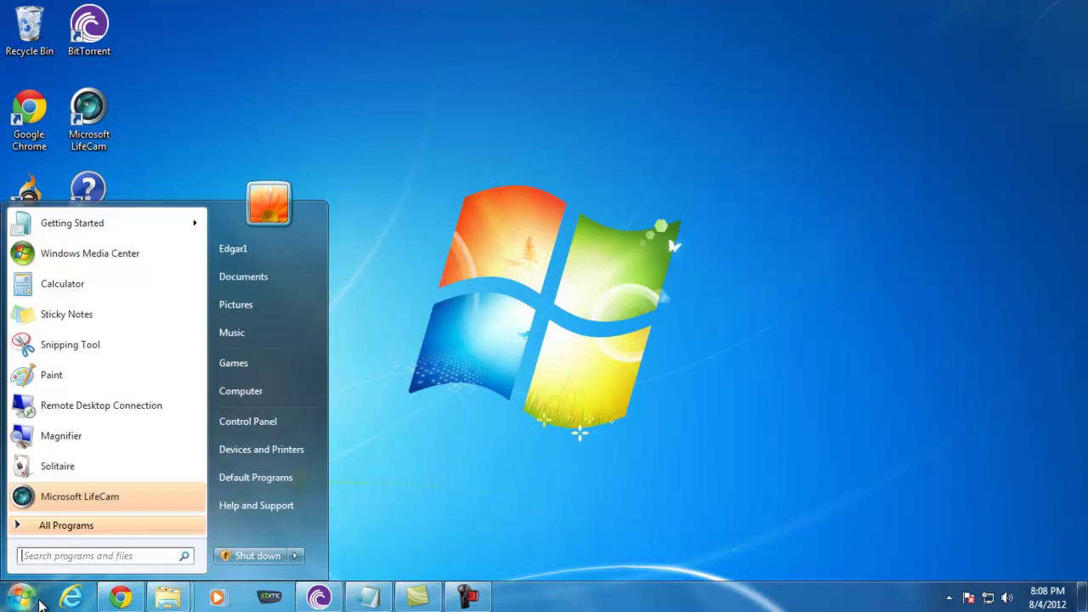
right_click(268, 398)
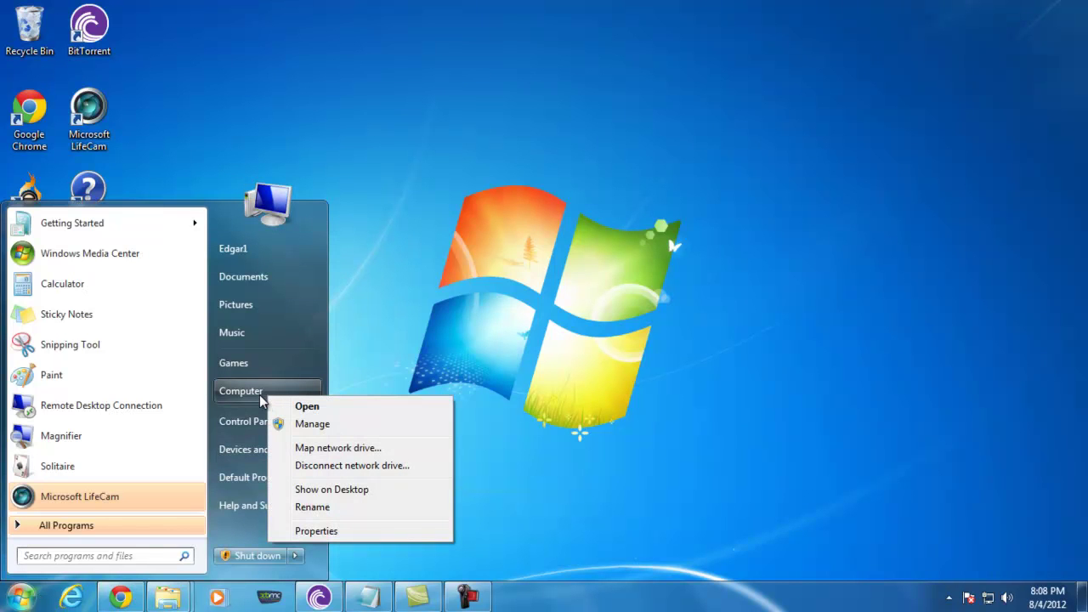
click(316, 425)
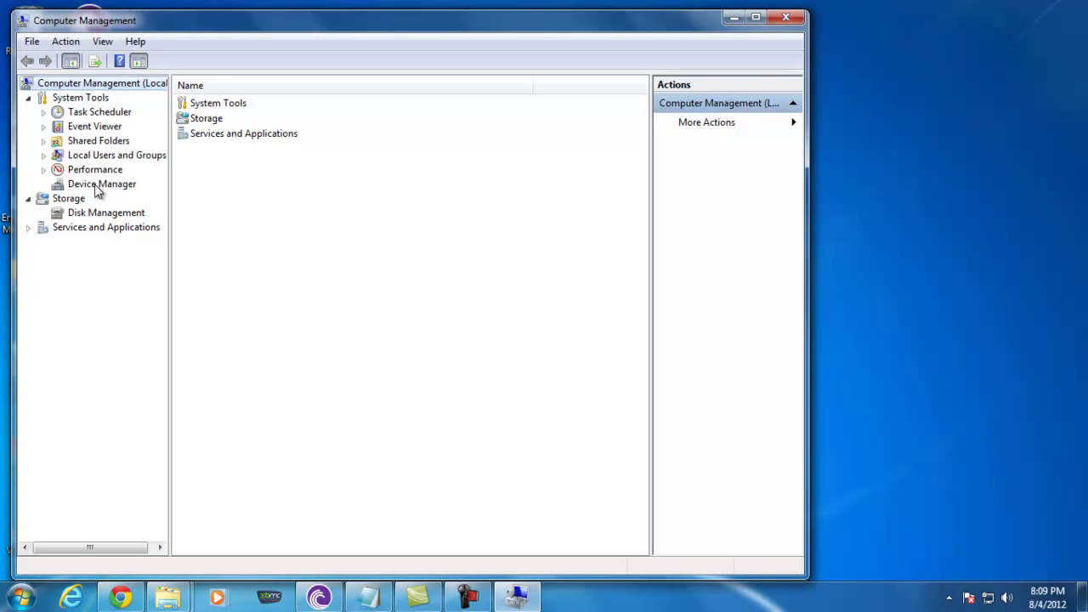
click(98, 187)
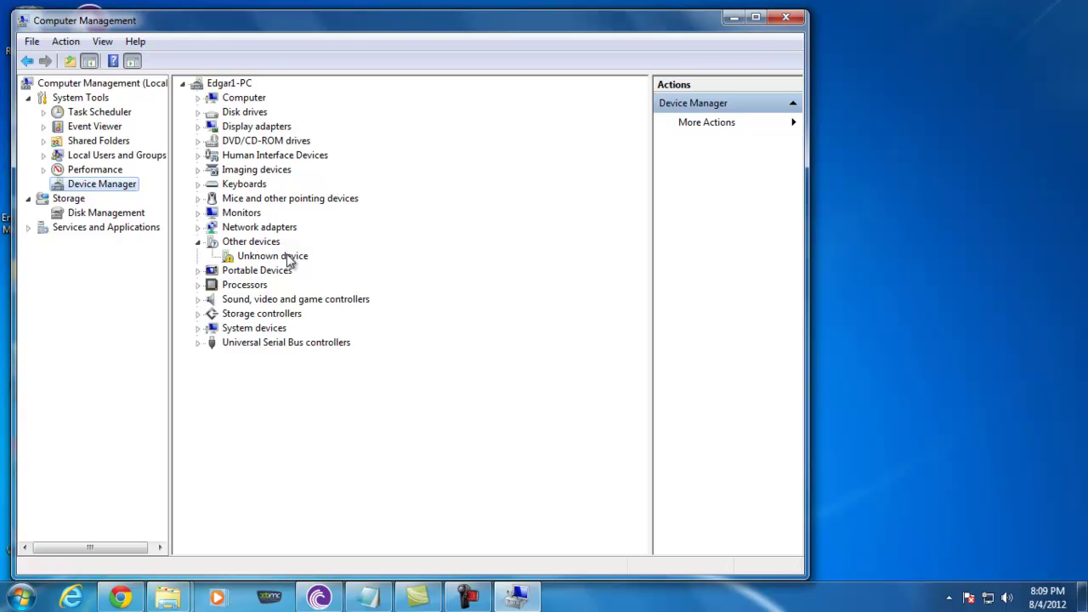
click(734, 17)
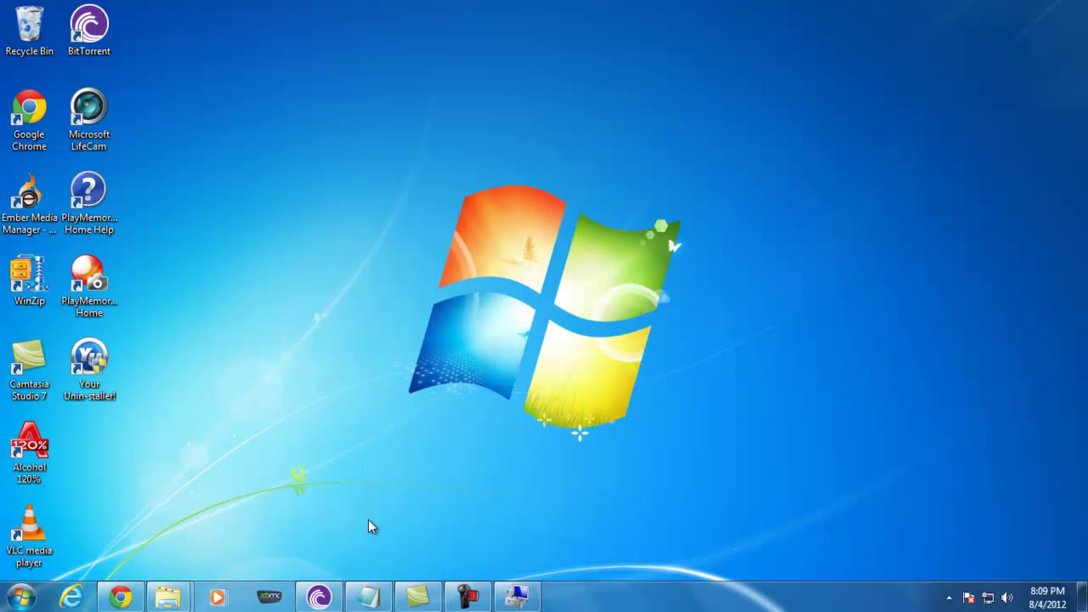
- Check the Amazon HDE Xbox 360 receiver listing, then return to the NIKINGSTORE Install Driver tutorial
click(123, 599)
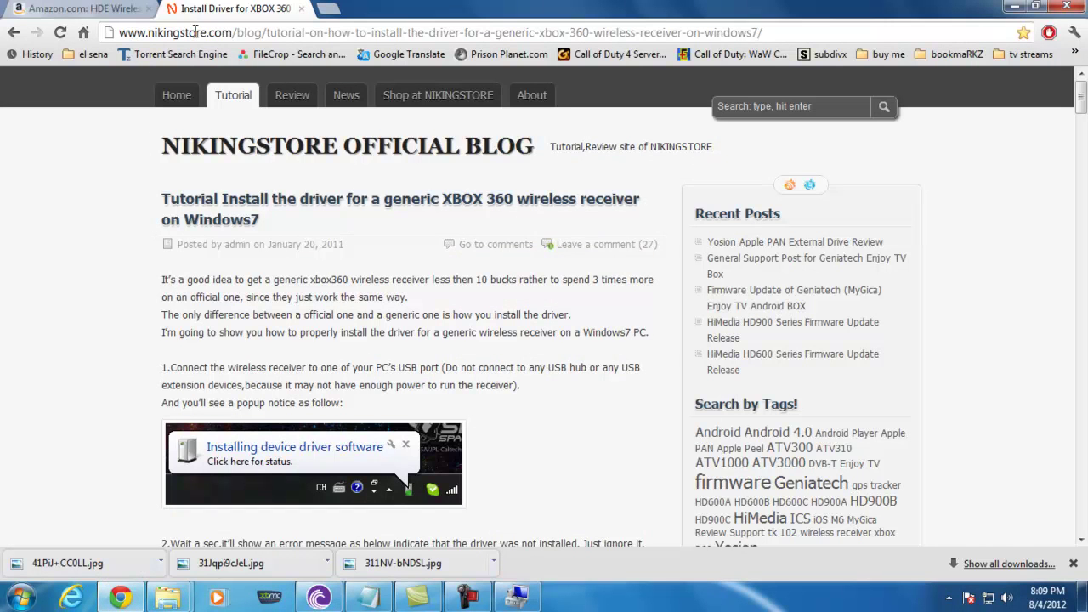
click(94, 10)
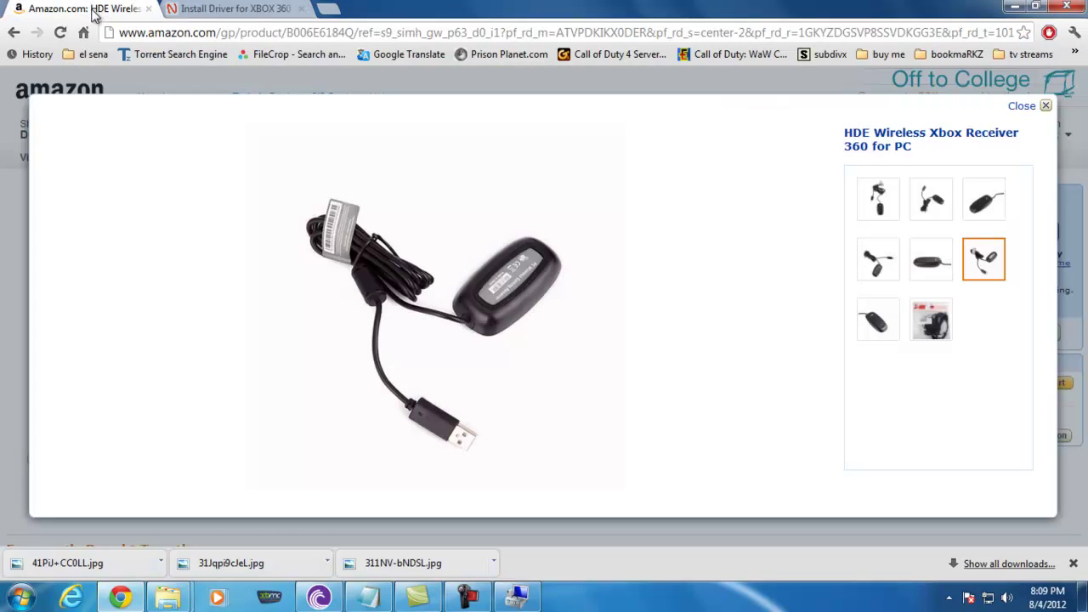
click(1045, 107)
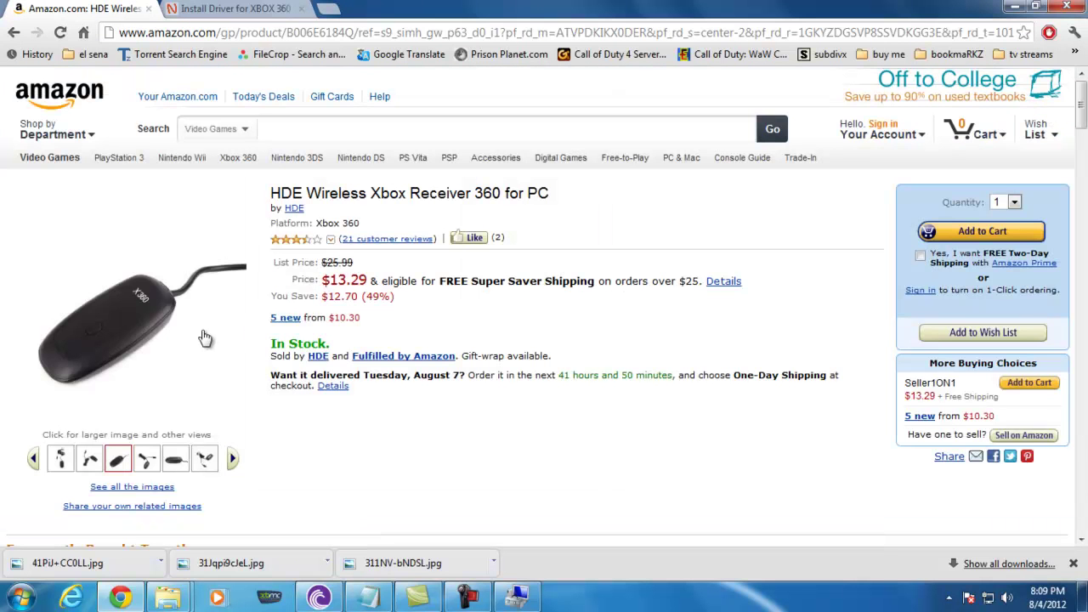
mouse_move(89, 459)
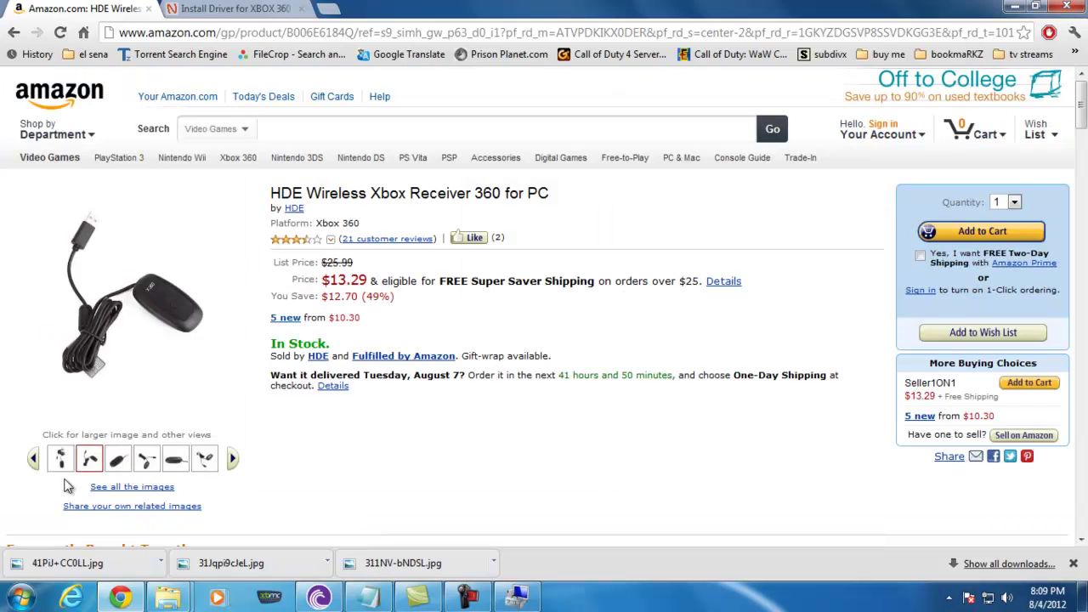
click(213, 9)
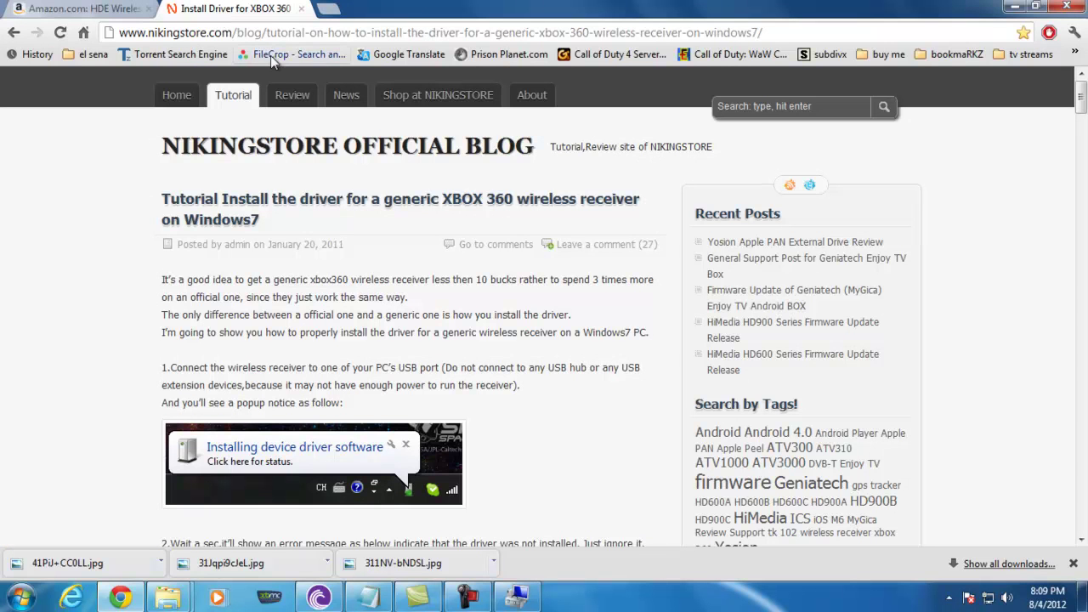
click(785, 31)
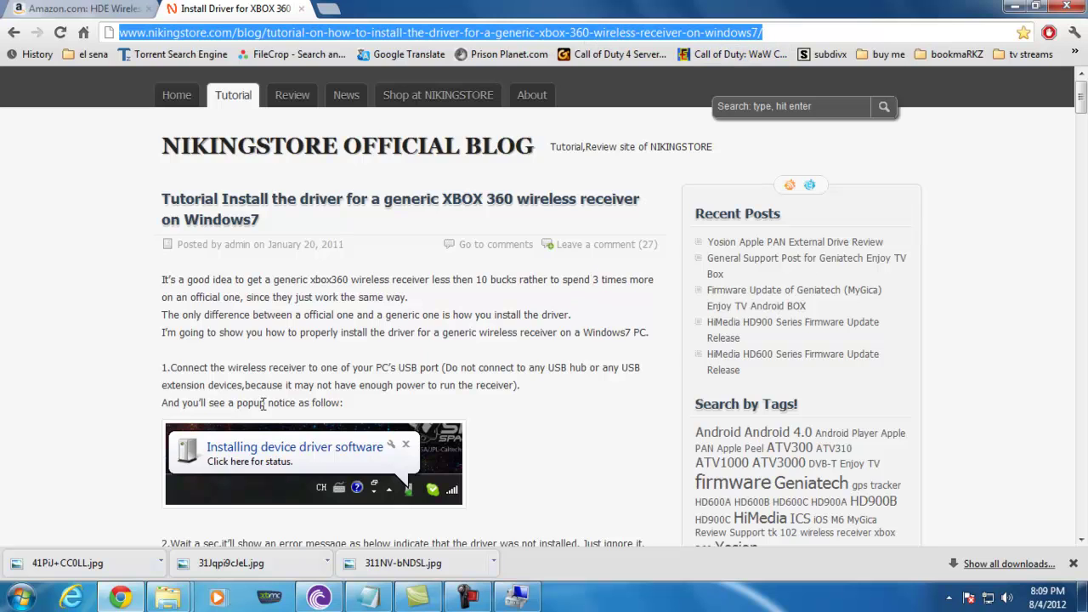
- Read tutorial steps 4–6 on Device Manager and browsing for the driver, then minimize Chrome
scroll(191, 340, down, 3)
scroll(209, 344, down, 3)
scroll(208, 344, down, 3)
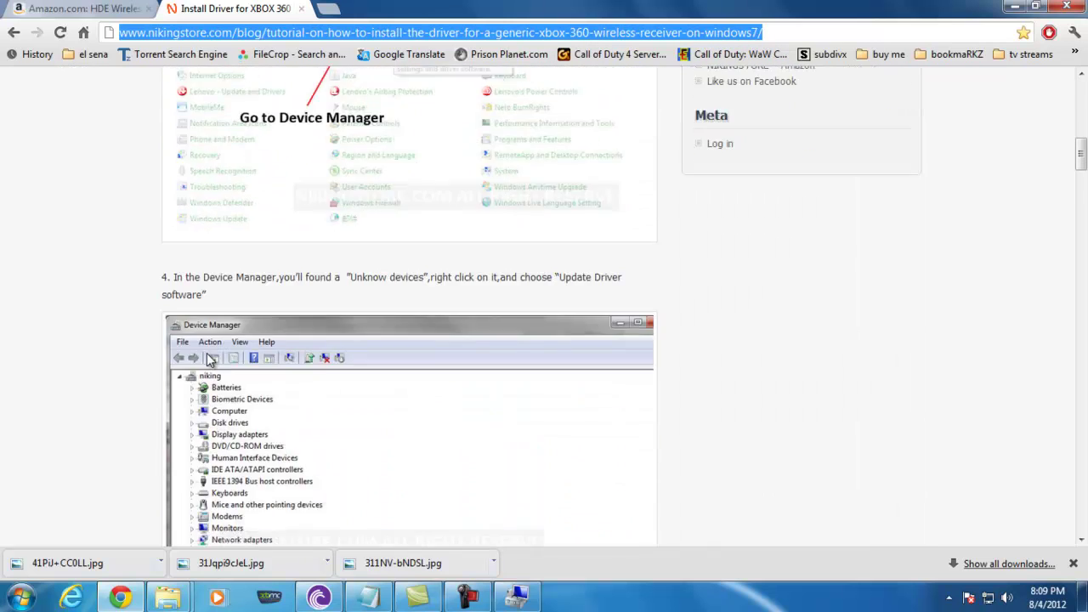
scroll(209, 344, down, 3)
scroll(207, 353, down, 5)
scroll(207, 358, down, 1)
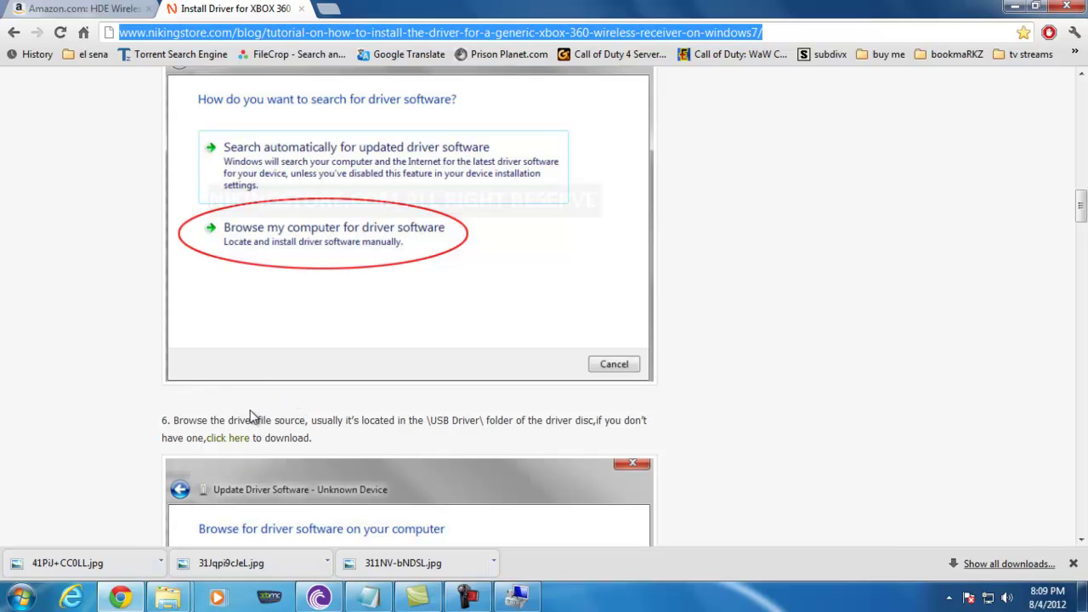
scroll(250, 409, up, 1)
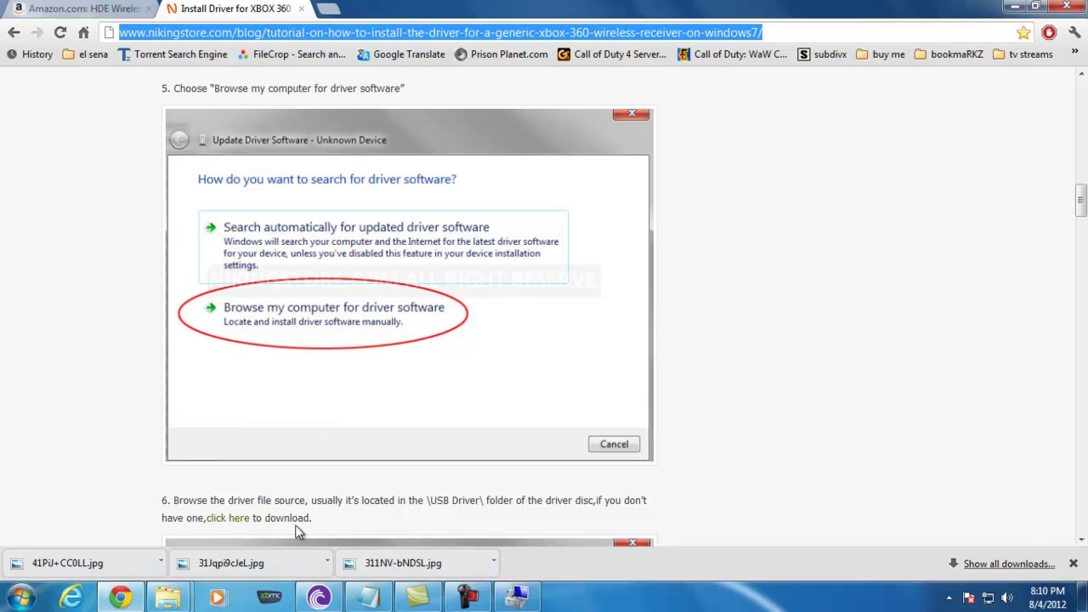
scroll(340, 459, up, 4)
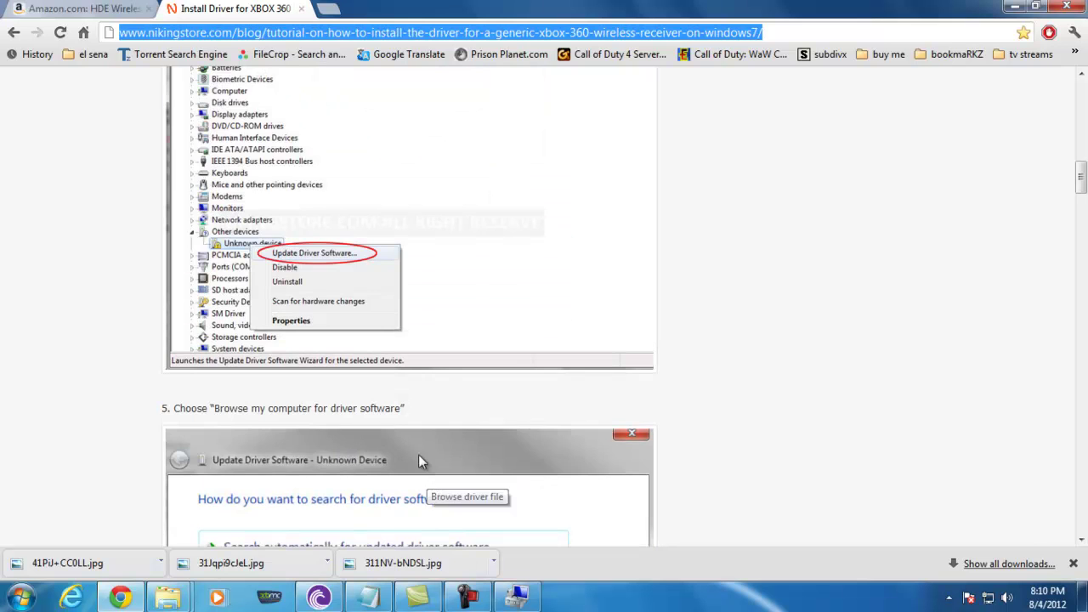
scroll(338, 425, up, 1)
scroll(339, 423, up, 2)
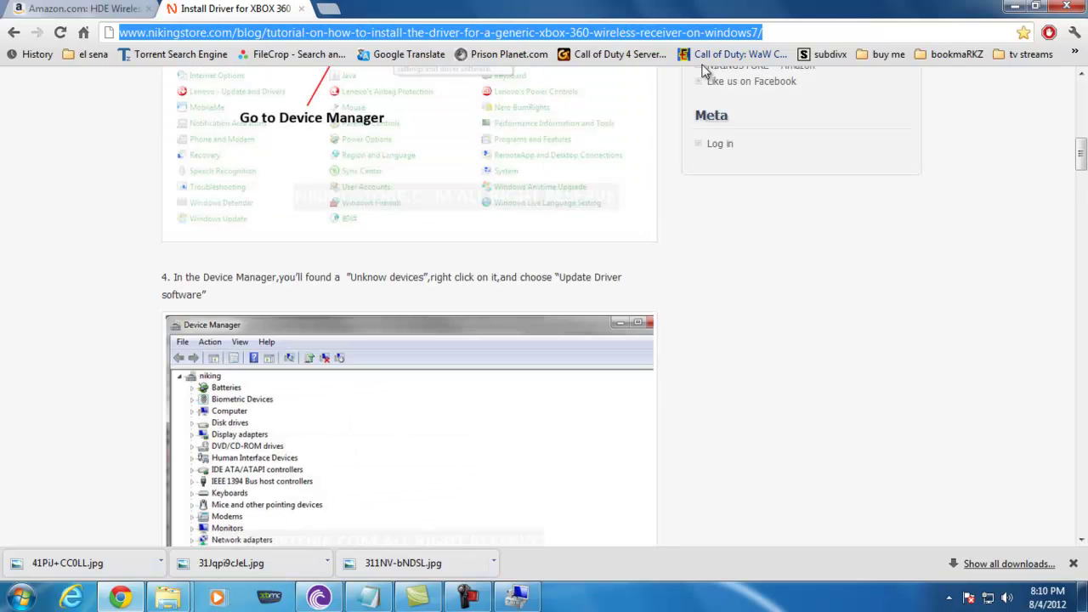
click(1017, 6)
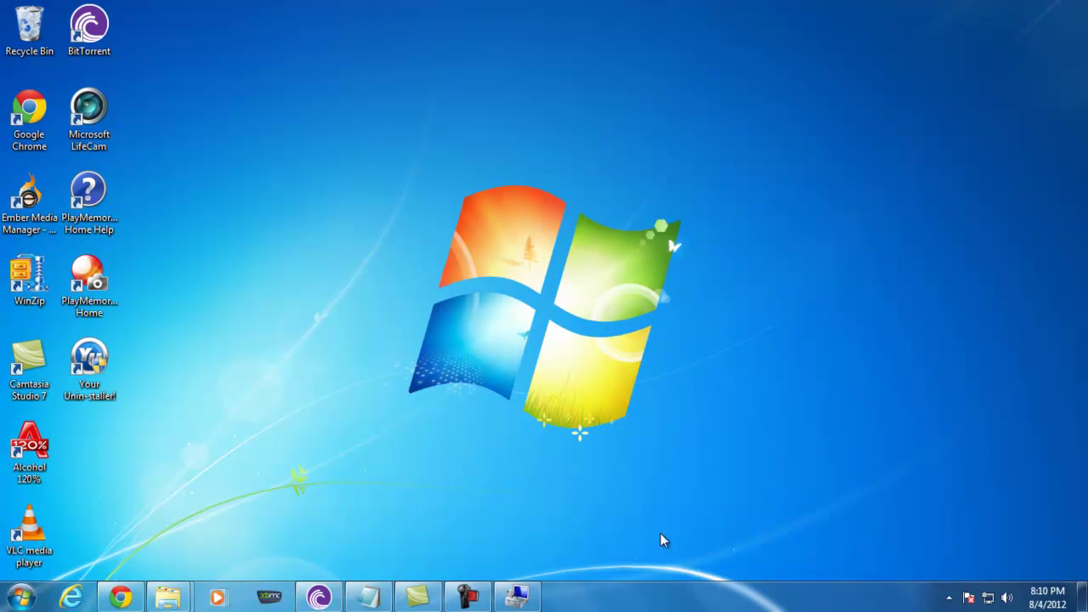
- Update the Unknown device's driver by browsing to G:\USB Driver and starting the install
click(531, 595)
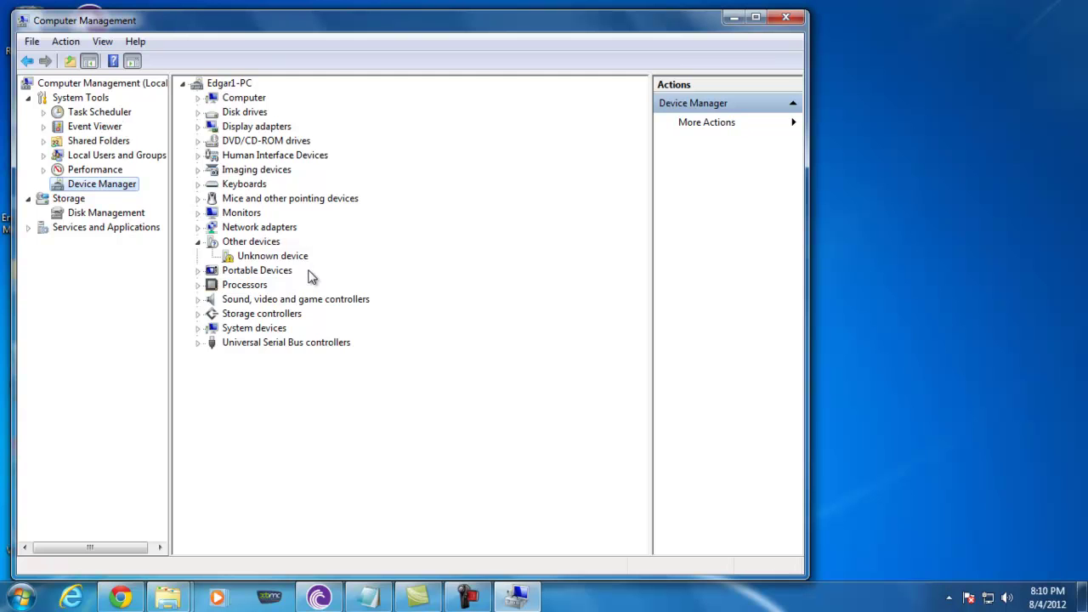
right_click(271, 258)
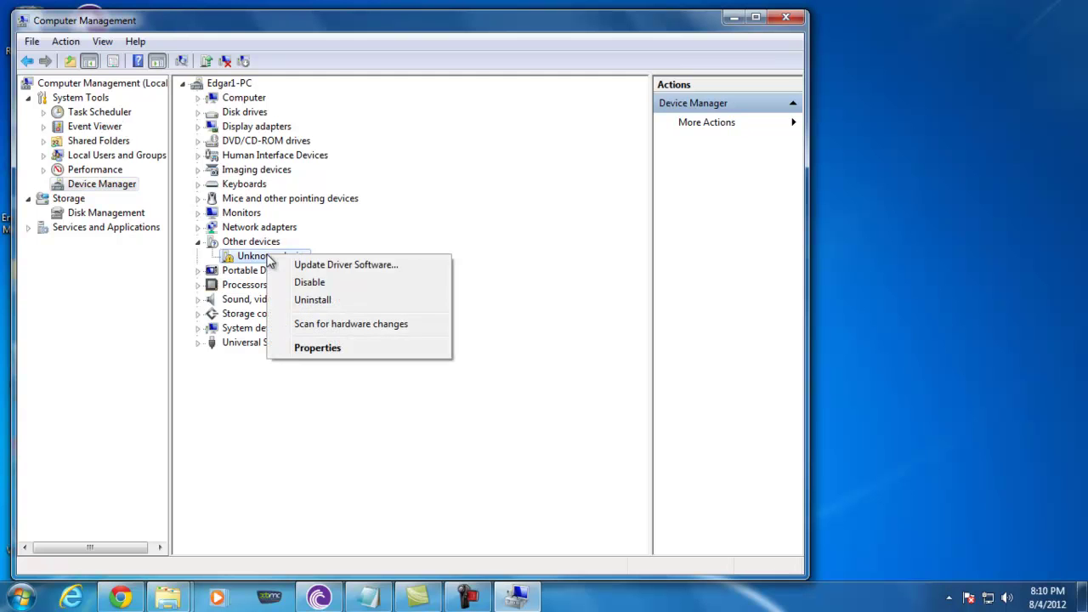
click(313, 268)
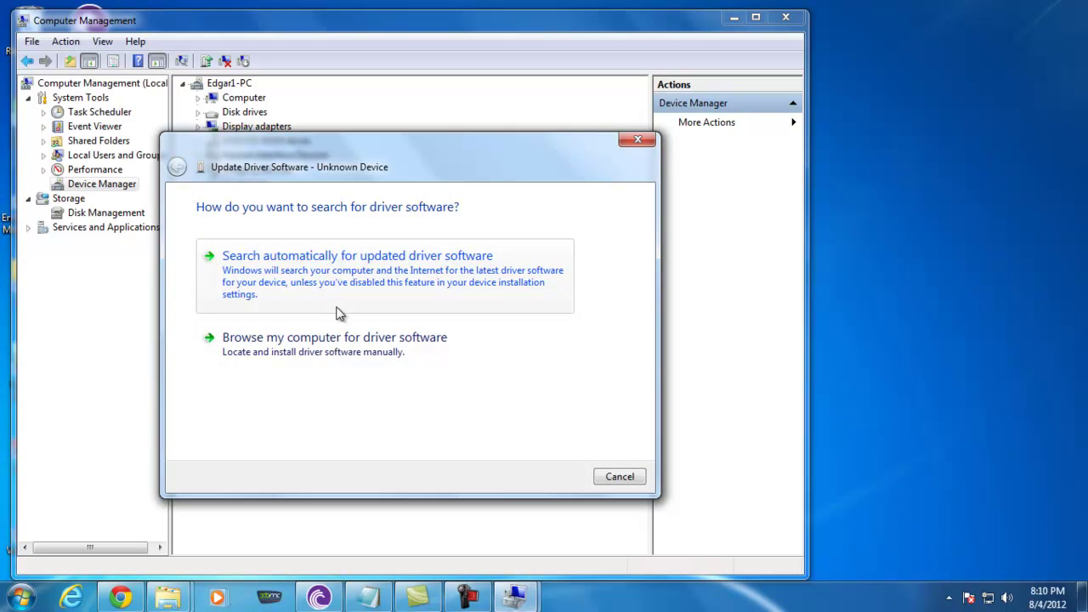
click(293, 348)
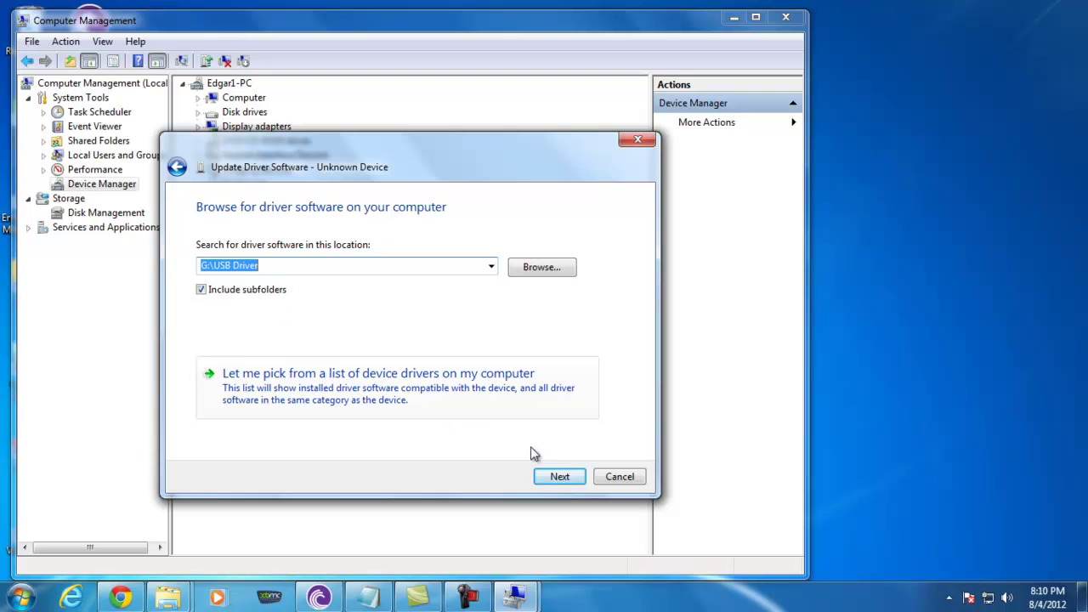
click(561, 477)
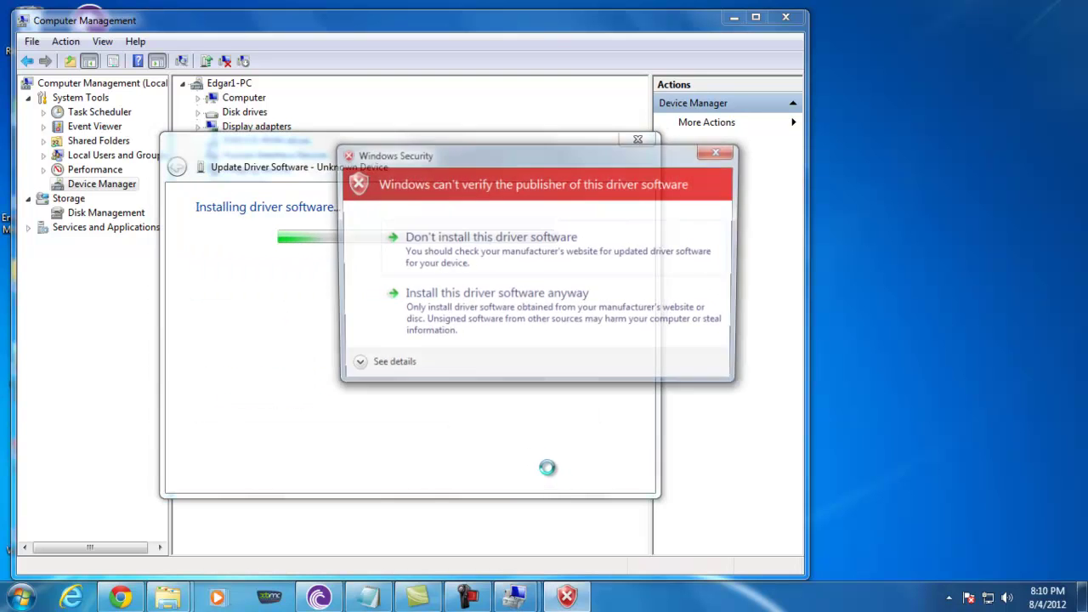
- Accept the unsigned driver, close the success notice, and minimize Computer Management
click(482, 307)
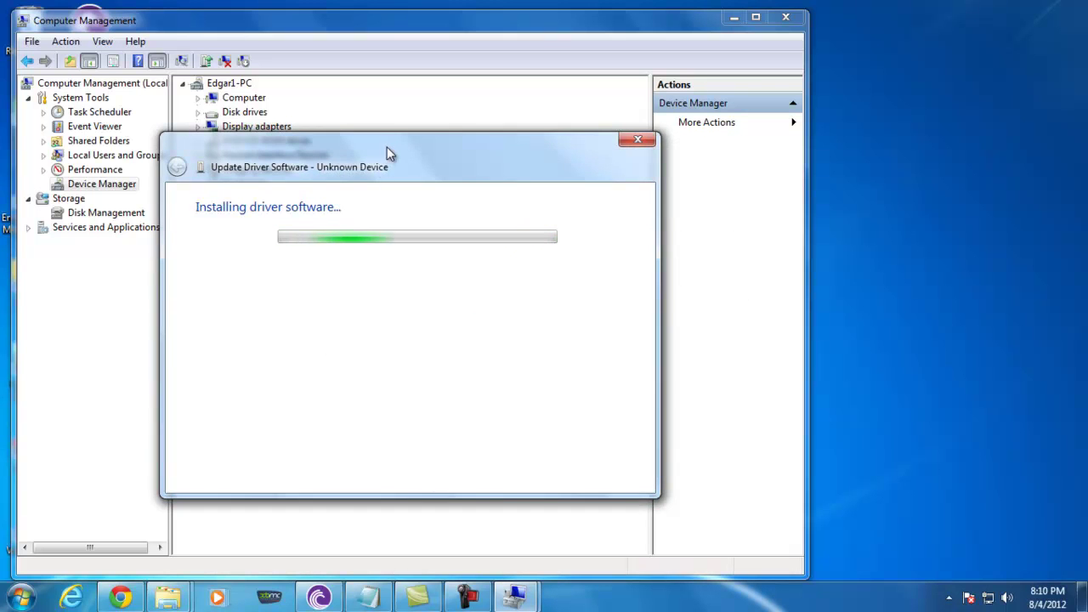
drag(387, 146, 765, 212)
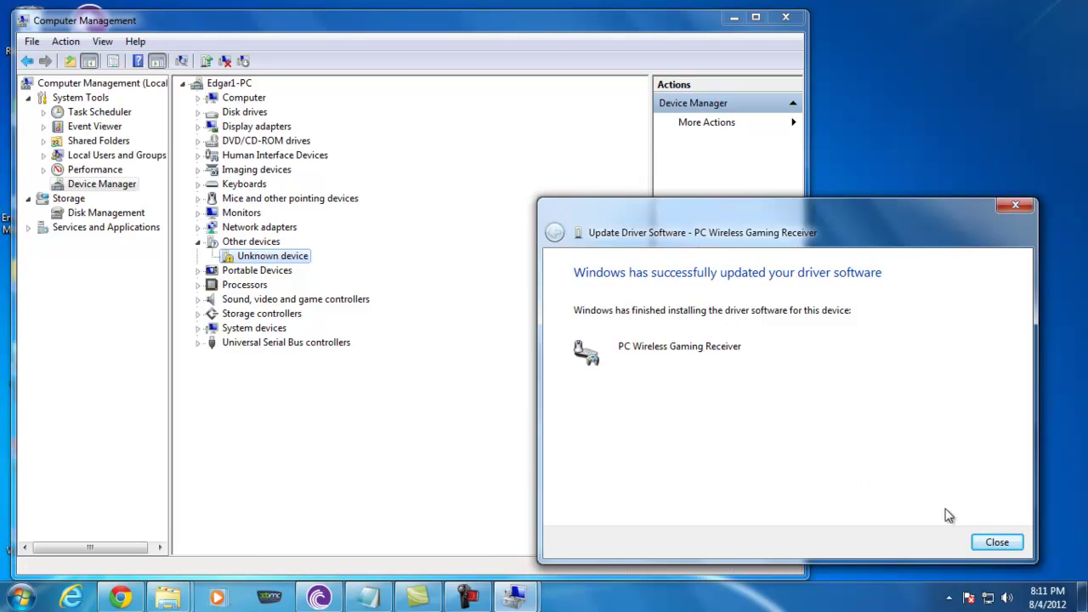
click(997, 542)
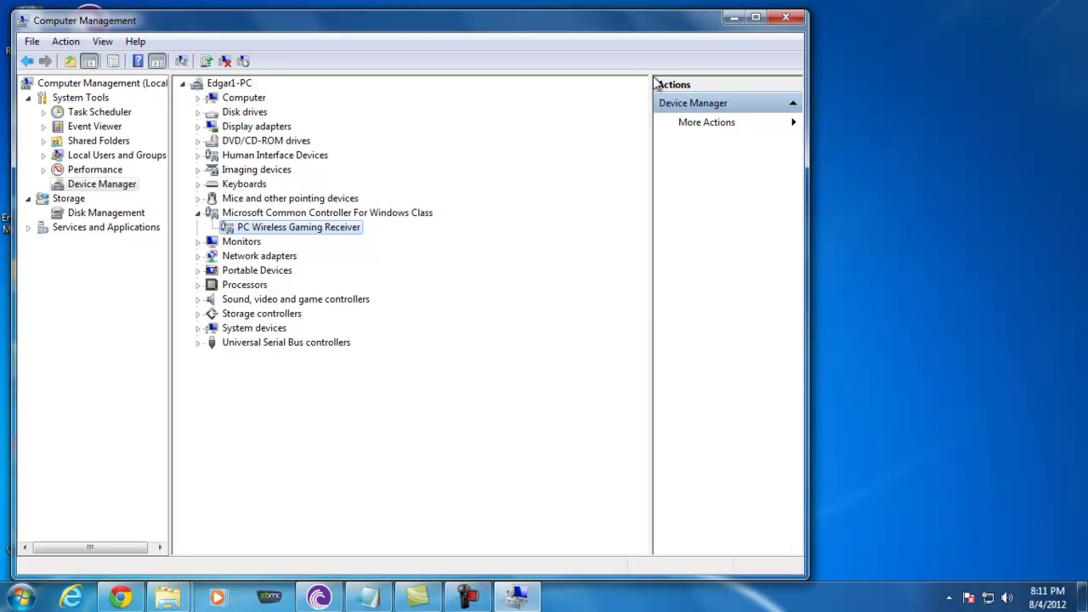
click(734, 21)
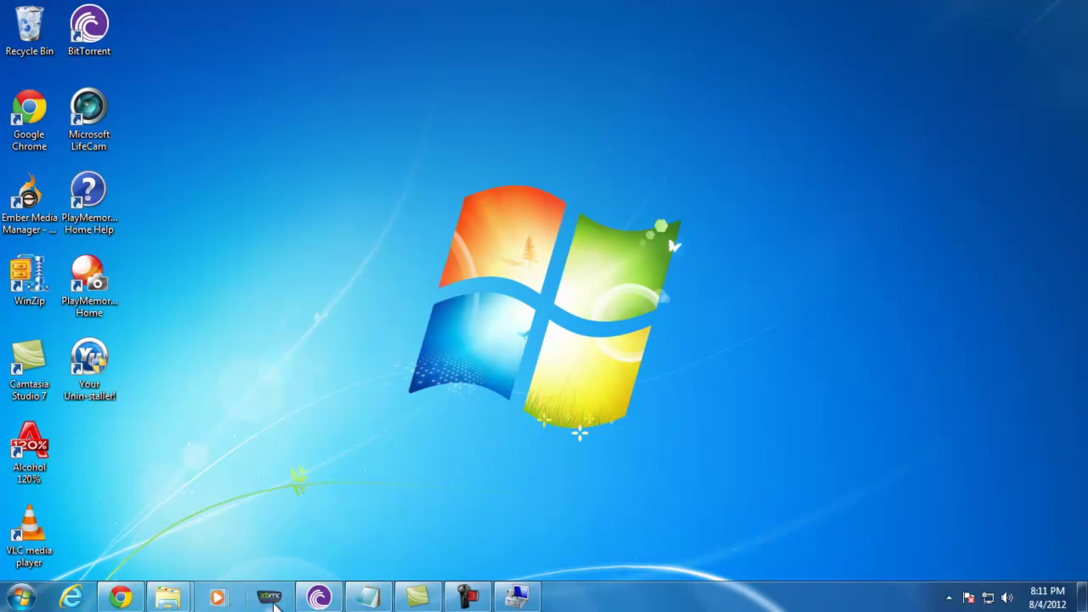
click(22, 598)
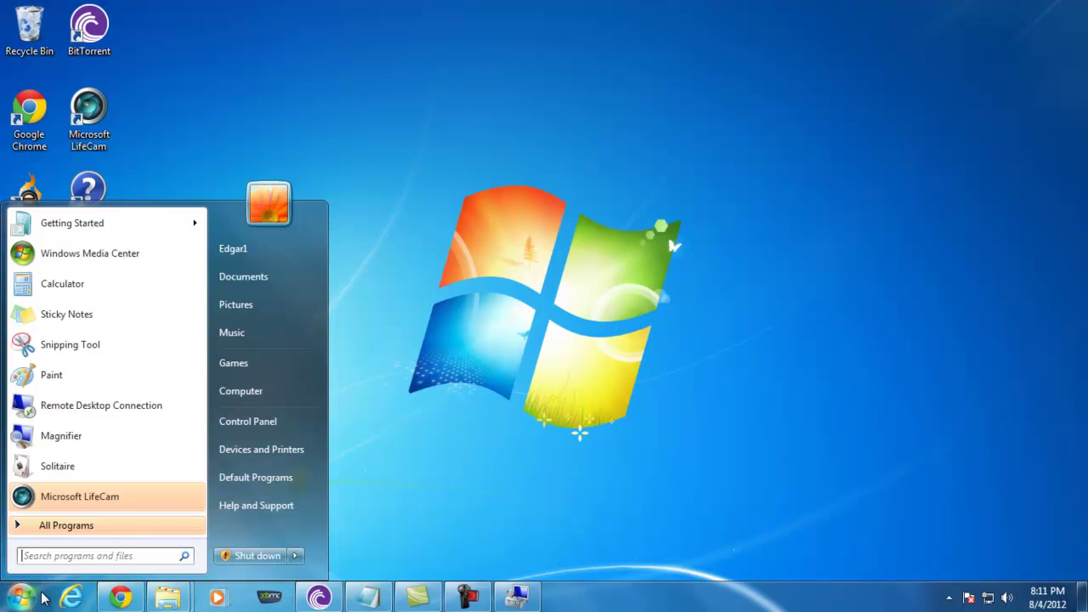
click(266, 390)
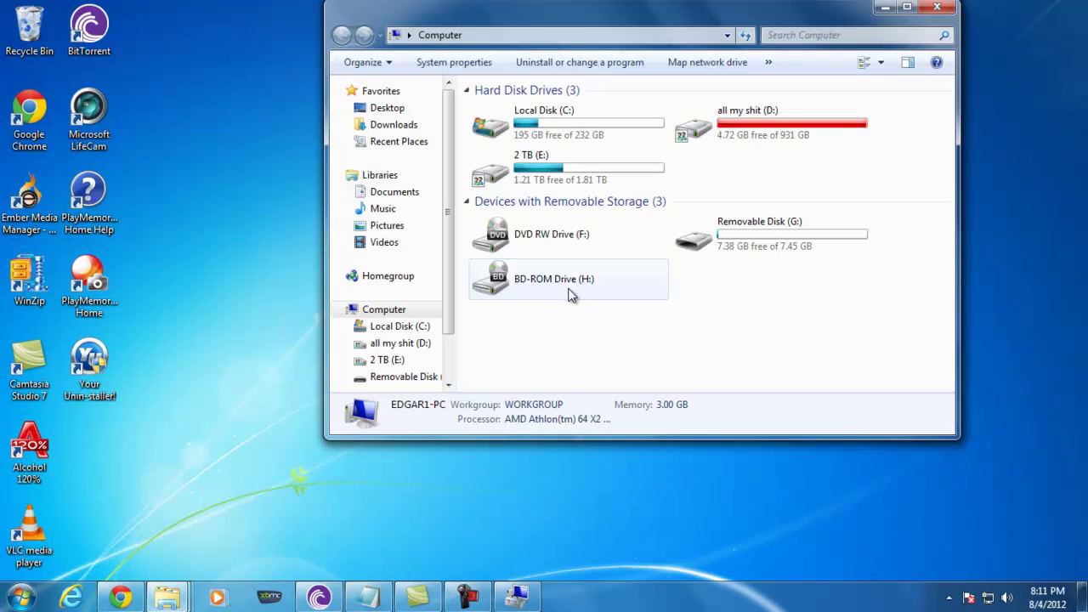
double_click(747, 245)
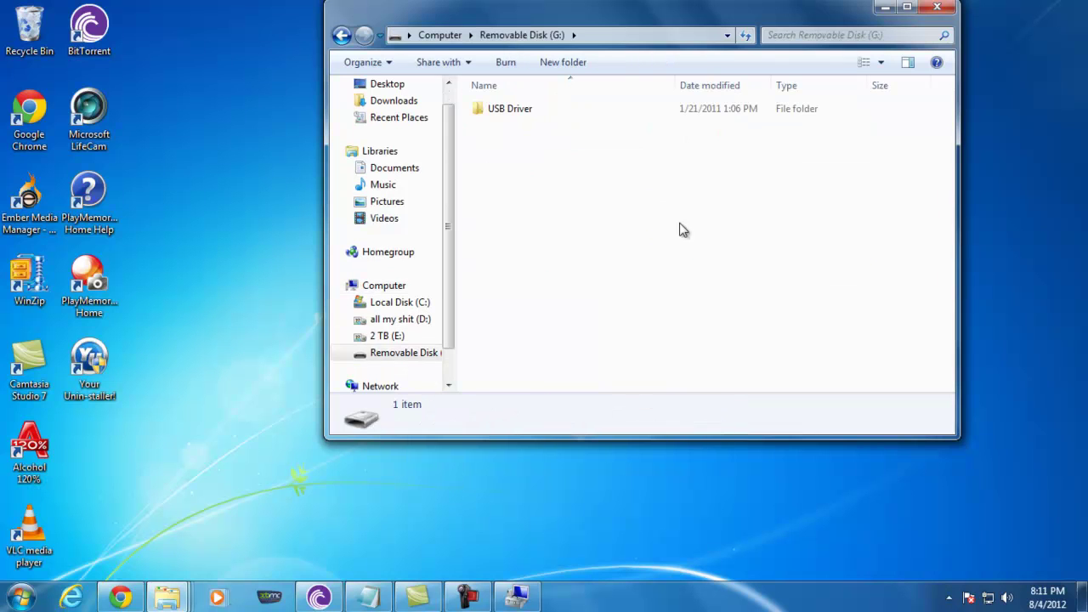
double_click(514, 115)
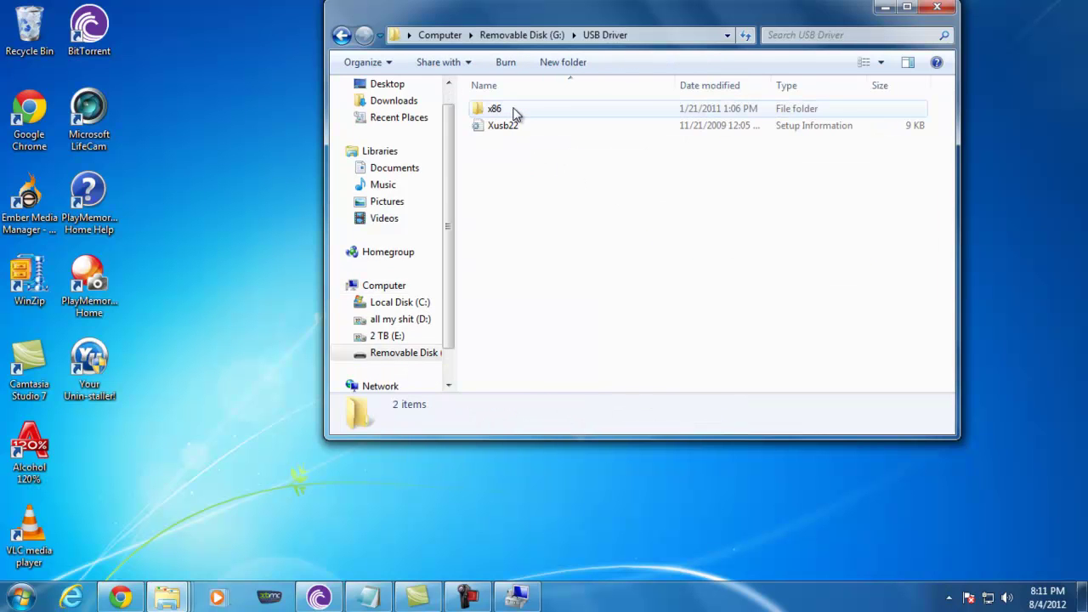
click(342, 37)
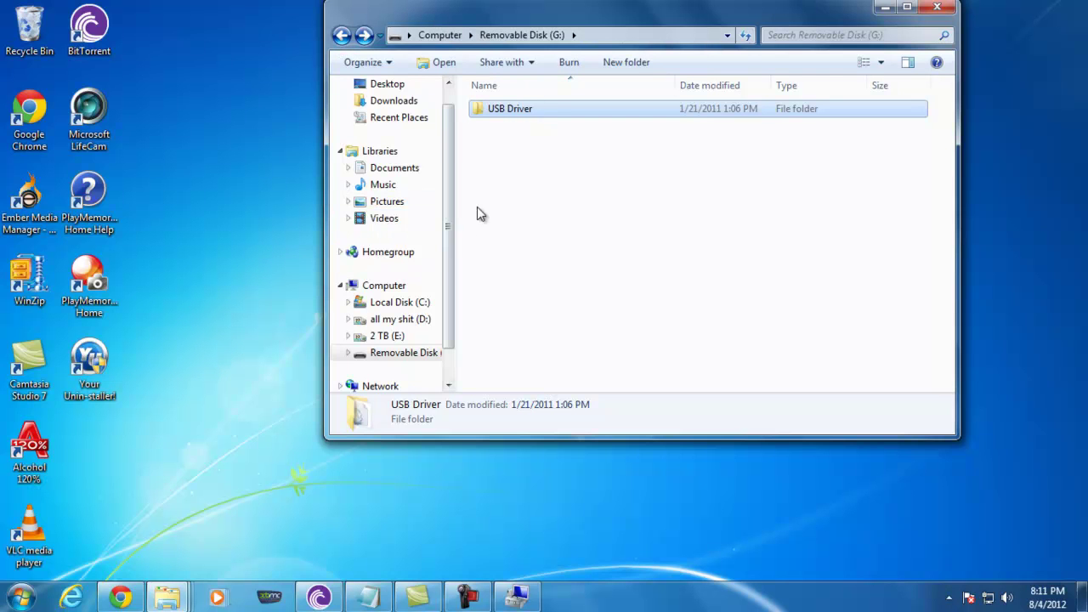
click(936, 9)
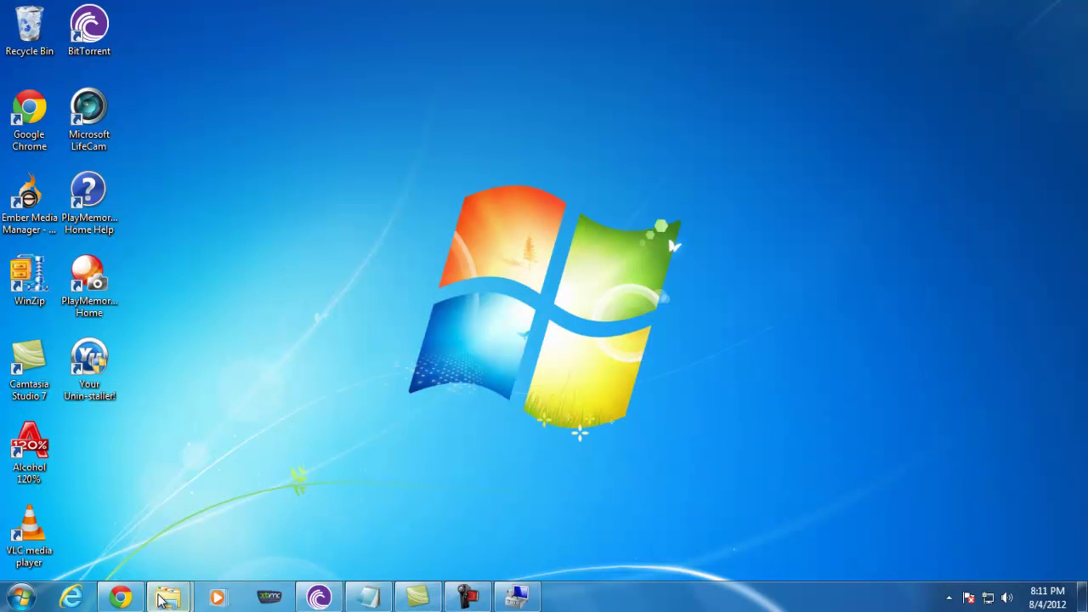
- Restore Chrome's Xbox 360 receiver driver tutorial and scroll down through all its steps
click(120, 598)
scroll(441, 247, up, 6)
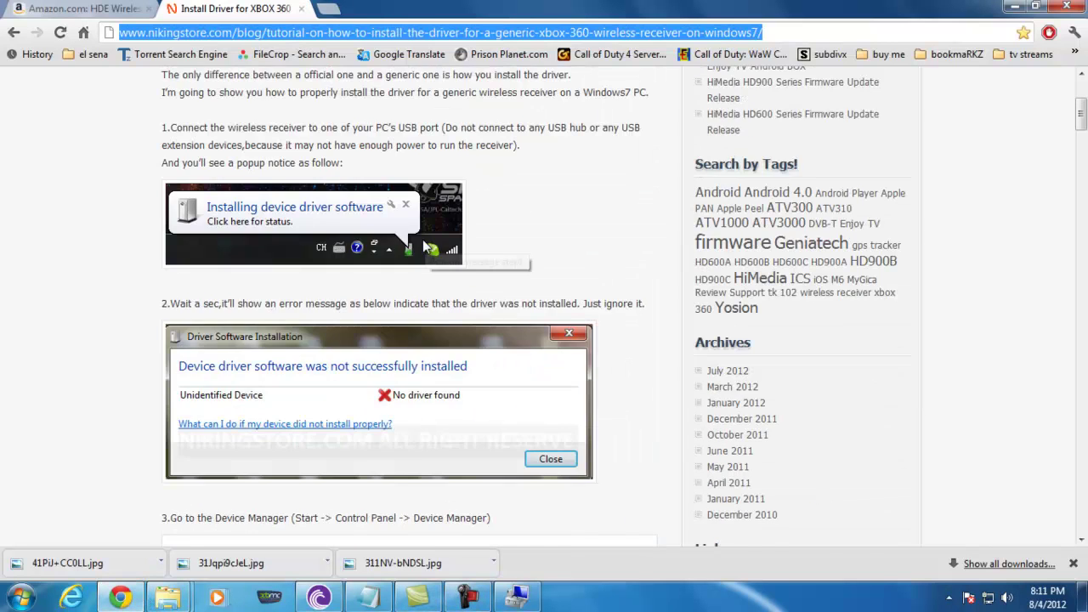
scroll(298, 170, up, 3)
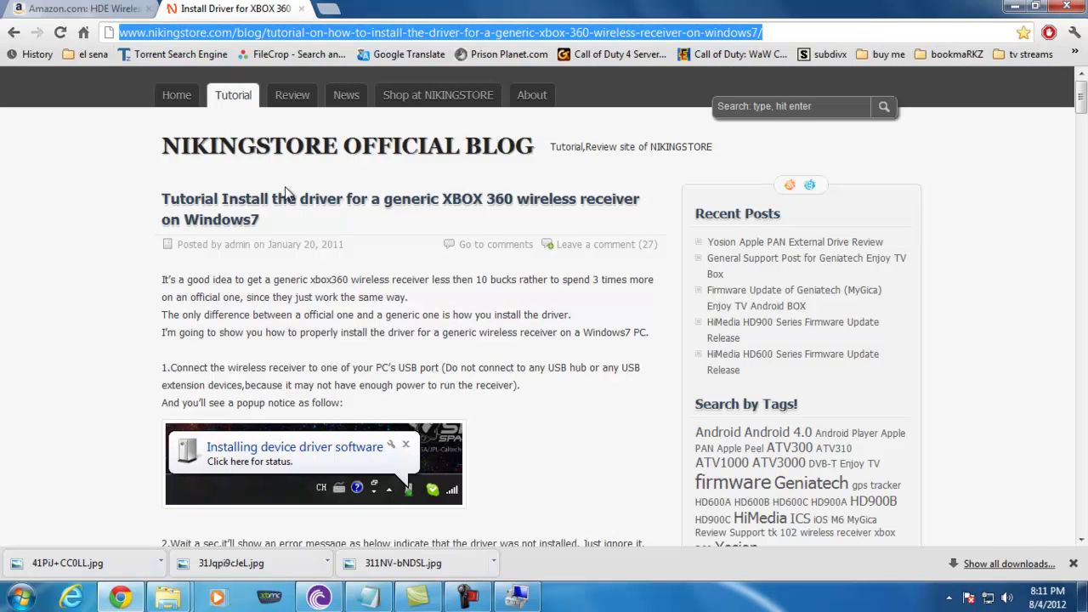
scroll(314, 335, down, 2)
scroll(338, 391, down, 1)
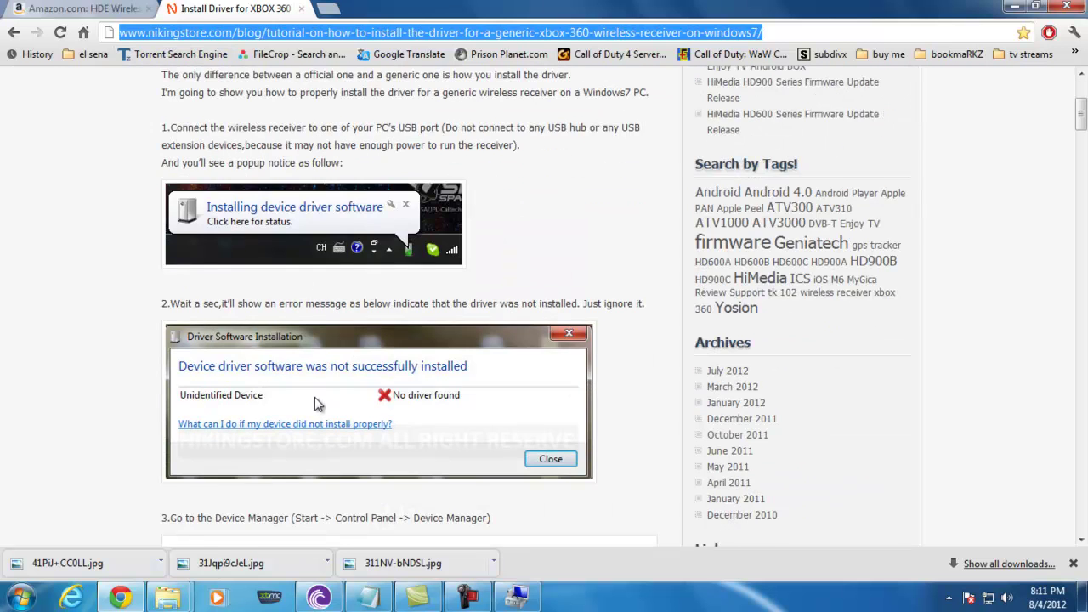
scroll(314, 397, down, 3)
scroll(338, 342, down, 4)
scroll(331, 340, down, 1)
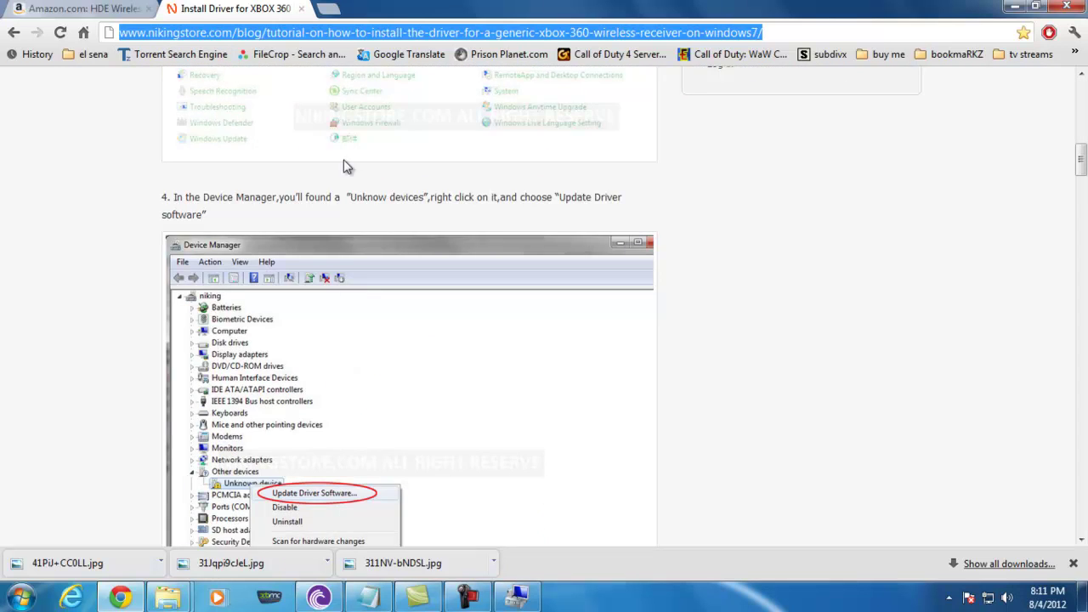
scroll(316, 317, down, 2)
scroll(309, 331, down, 2)
scroll(309, 332, down, 2)
scroll(309, 336, down, 2)
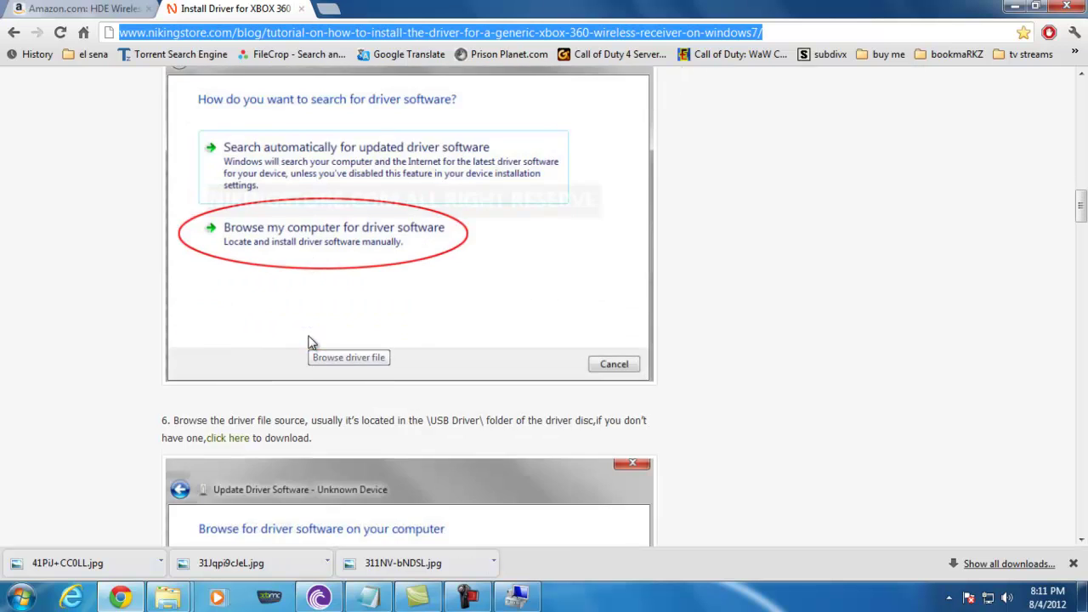
scroll(308, 342, down, 2)
scroll(324, 353, down, 2)
scroll(324, 354, down, 3)
scroll(324, 354, down, 1)
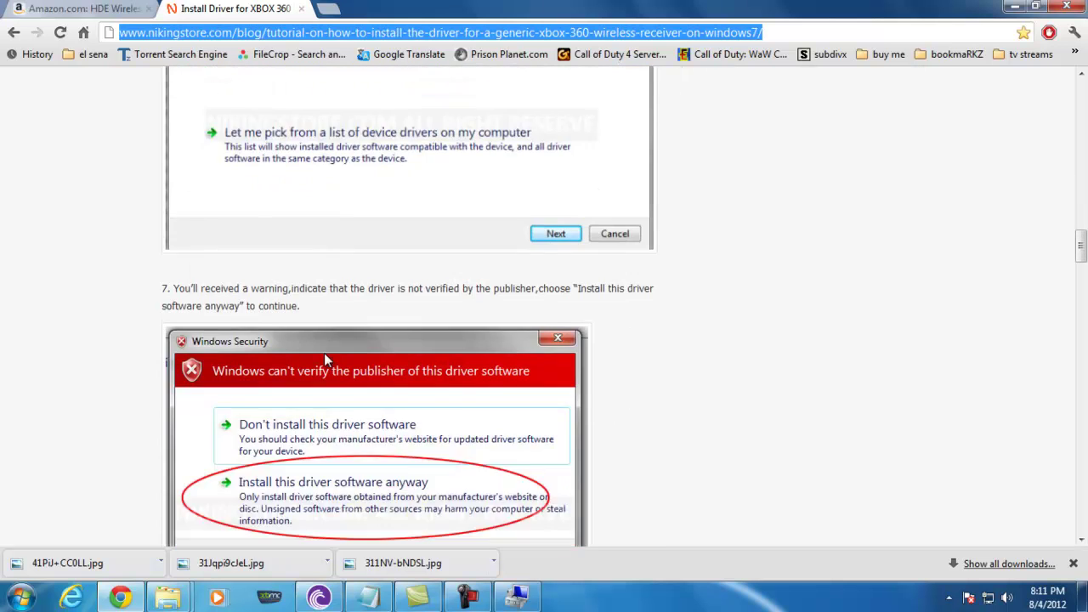
scroll(324, 355, down, 3)
scroll(324, 354, down, 3)
scroll(324, 360, down, 3)
scroll(324, 361, down, 1)
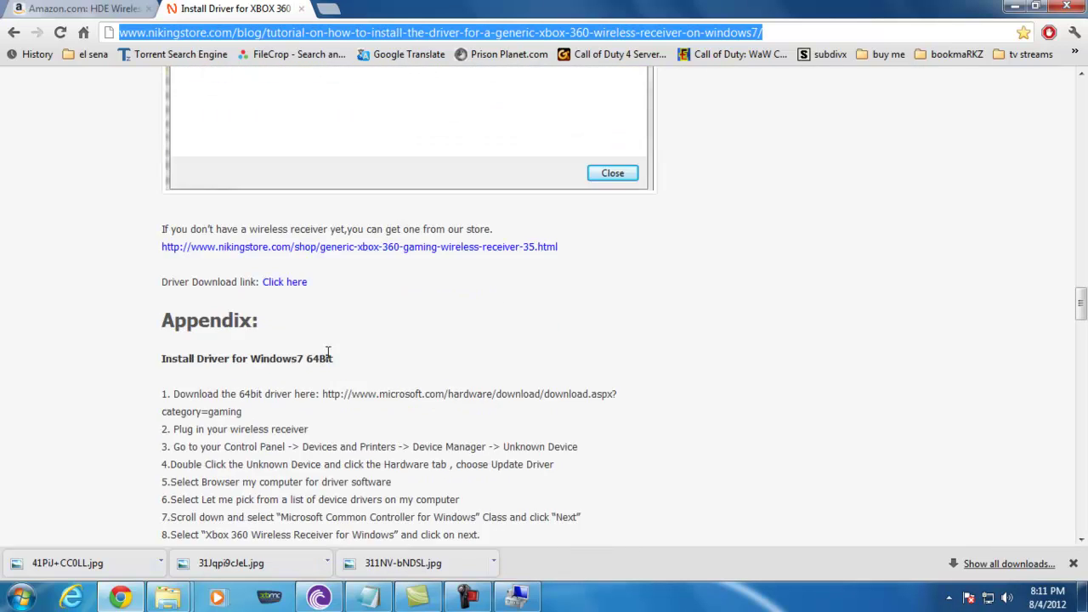
- Scroll back up to the tutorial's opening step
scroll(324, 360, up, 7)
scroll(327, 358, up, 6)
scroll(336, 359, up, 5)
scroll(326, 342, up, 6)
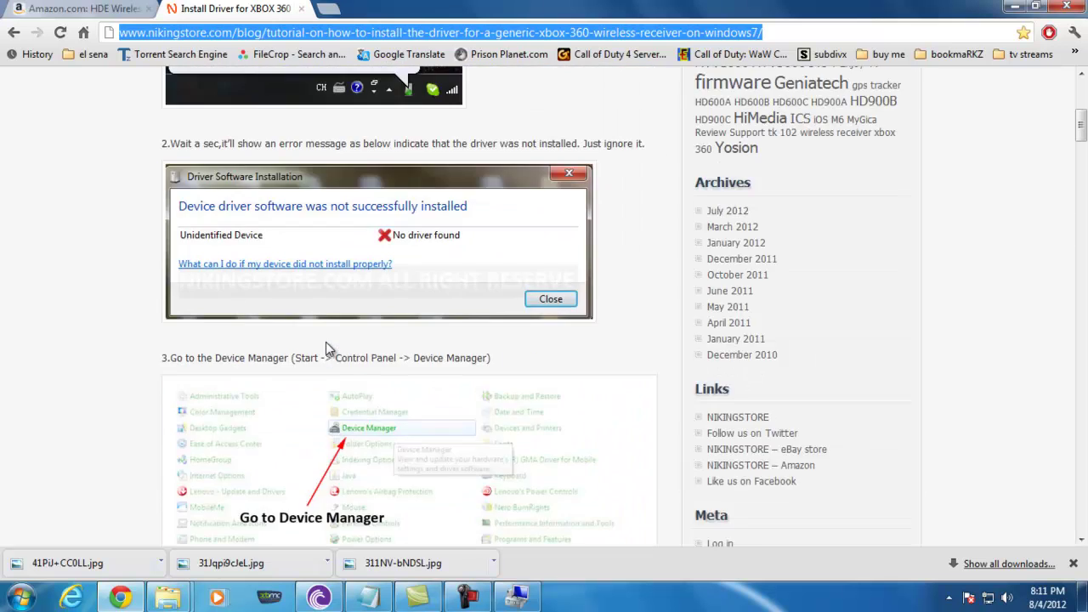
scroll(329, 332, up, 6)
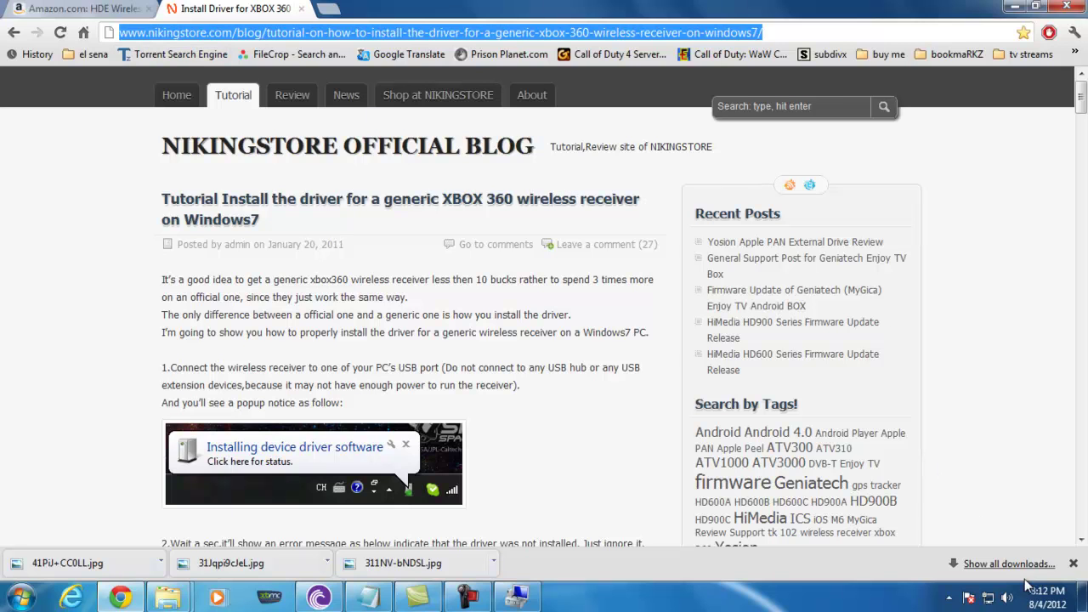
click(468, 597)
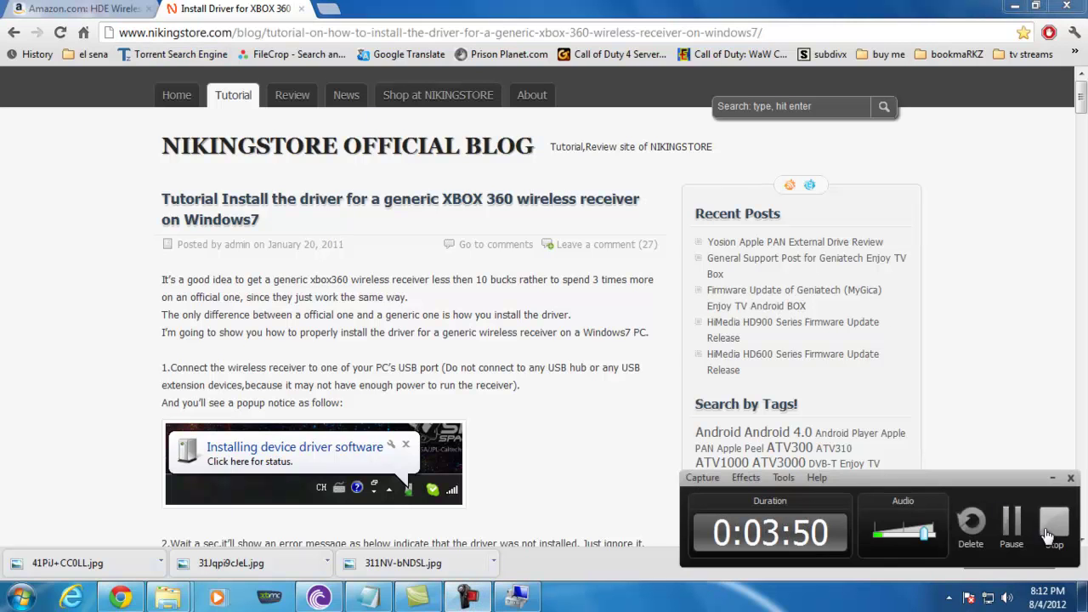